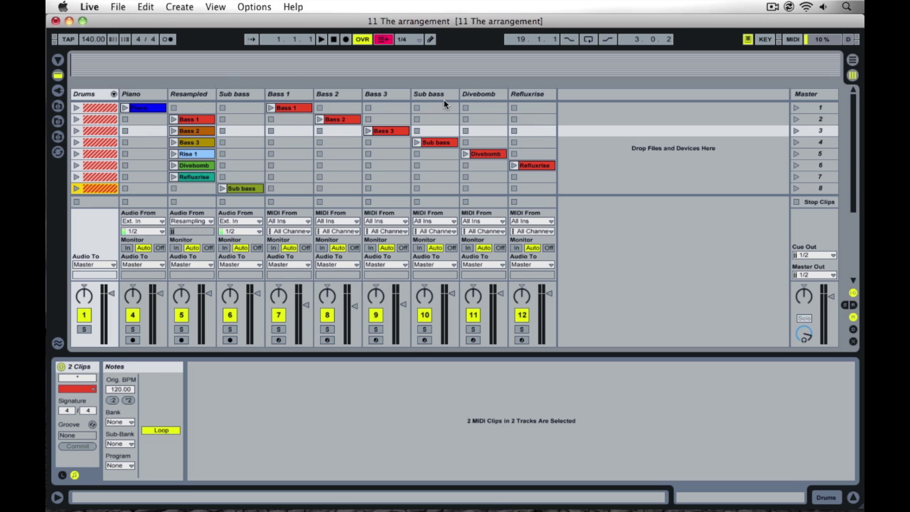
Inspect the resampled Bass 1, Bass 2, Bass 3, Rise 1, Divebomb and Refluxrise clips
click(192, 120)
click(193, 132)
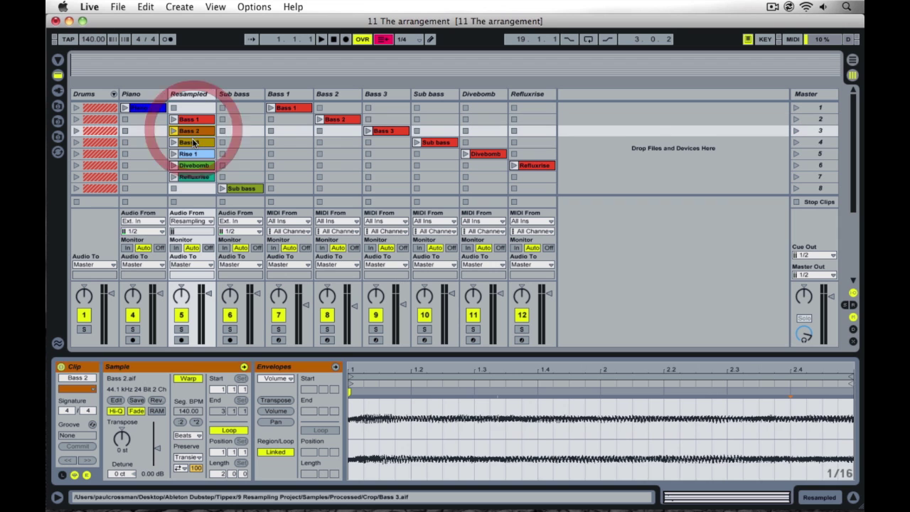
click(193, 142)
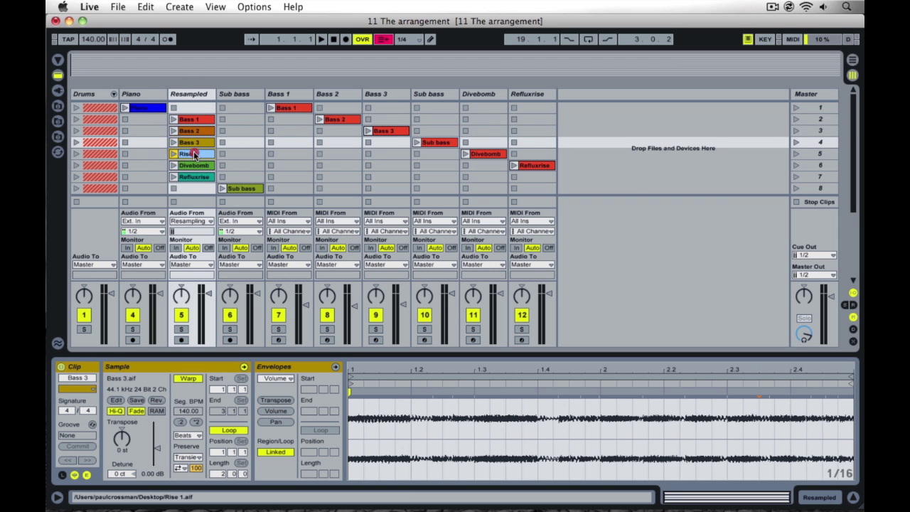
click(194, 154)
click(198, 165)
click(197, 178)
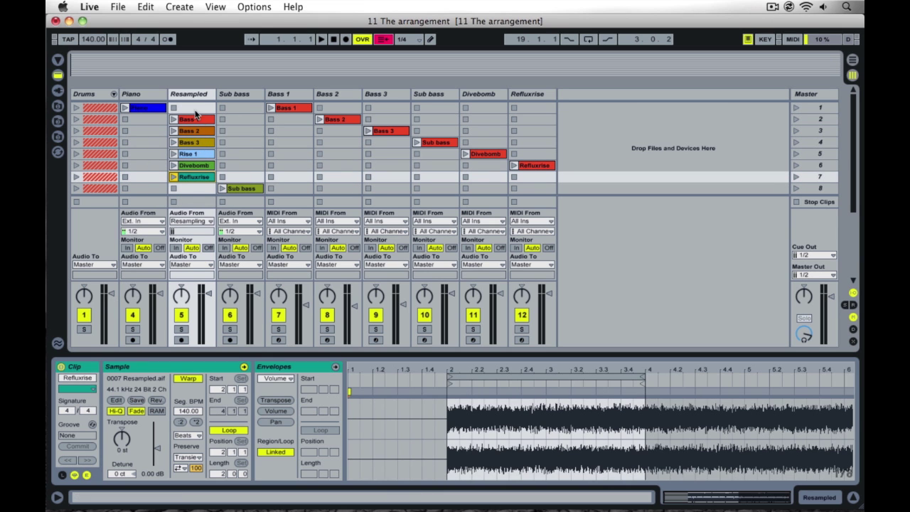
Deactivate tracks 7–12 (Bass 1–3, Sub bass, Divebomb, Refluxrise), then select the Piano track
click(237, 97)
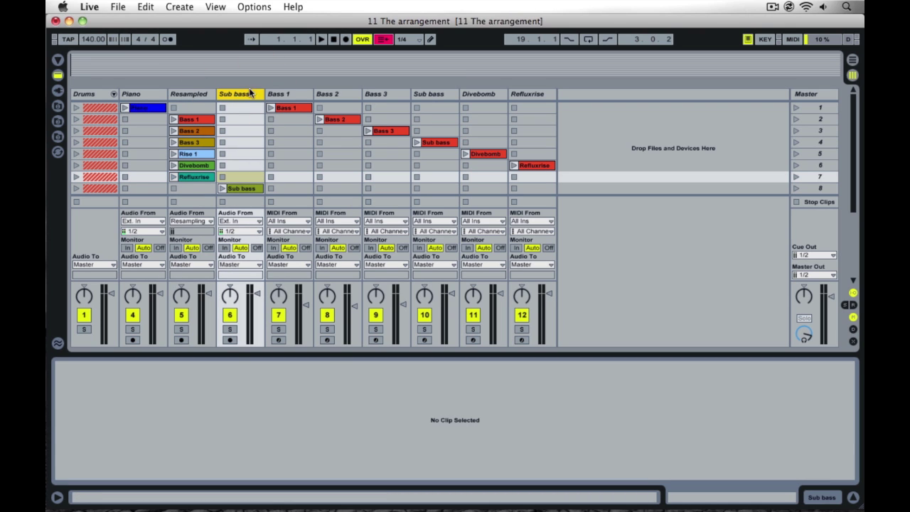
click(285, 97)
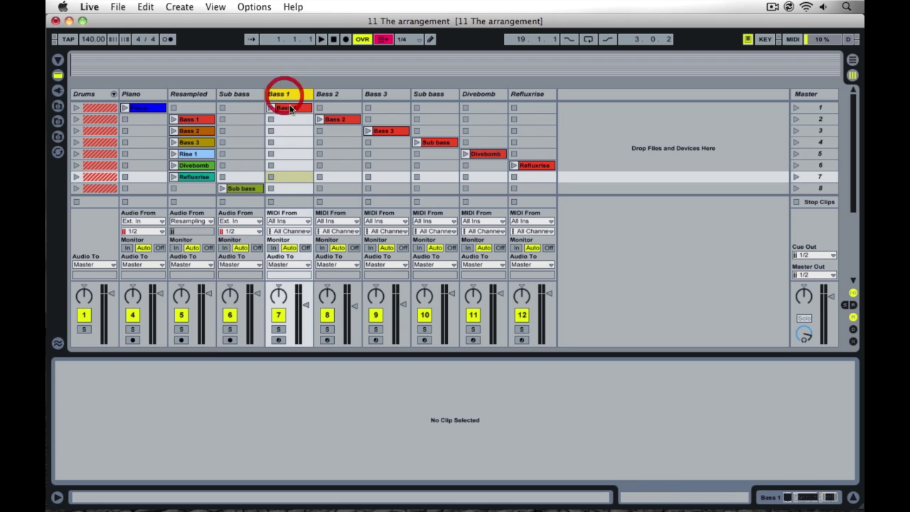
click(278, 315)
click(327, 316)
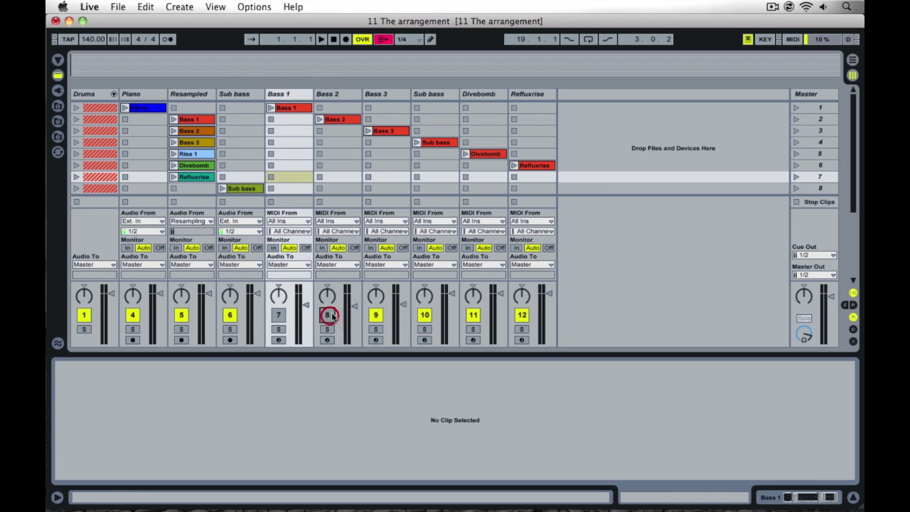
click(376, 316)
click(424, 316)
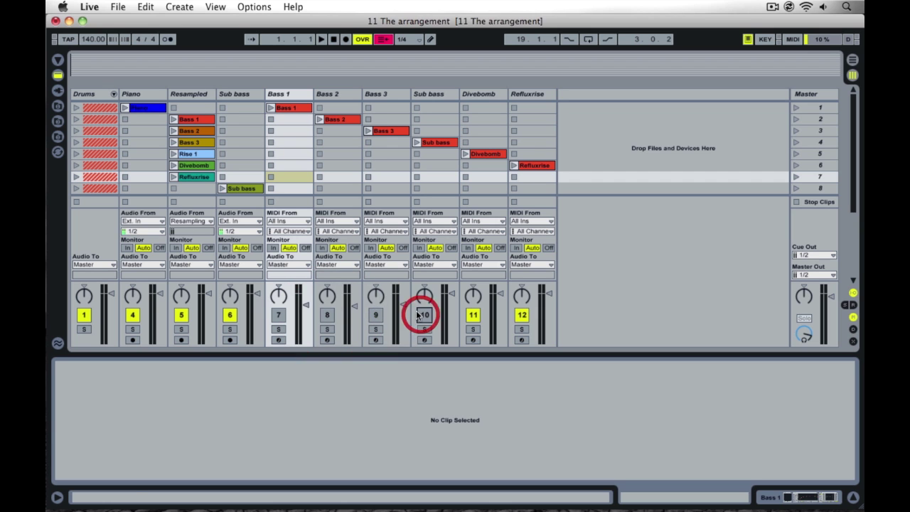
click(473, 316)
click(522, 316)
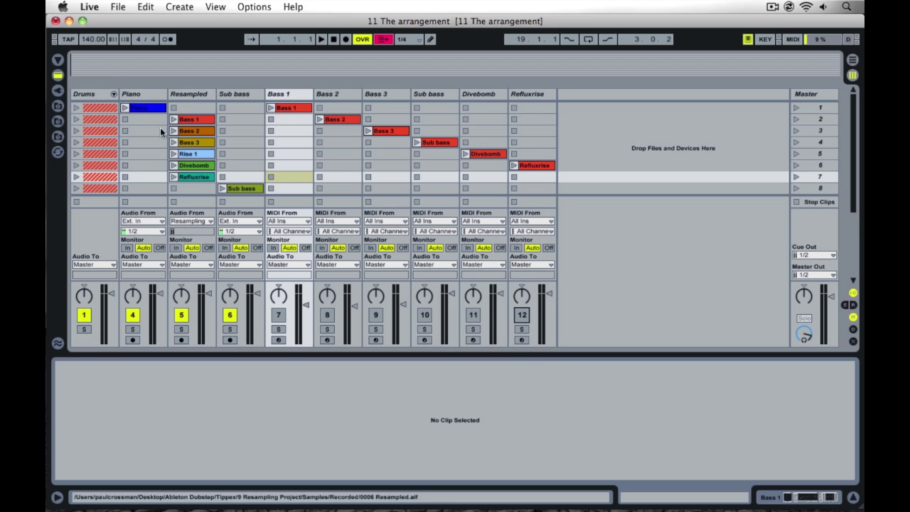
click(137, 93)
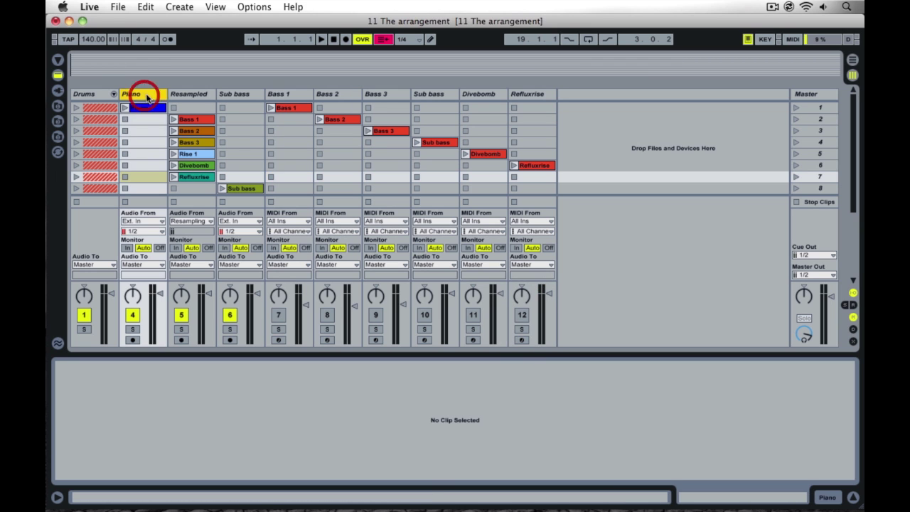
Drag Reverb from the built-in Audio Effects list onto the Piano track
click(58, 75)
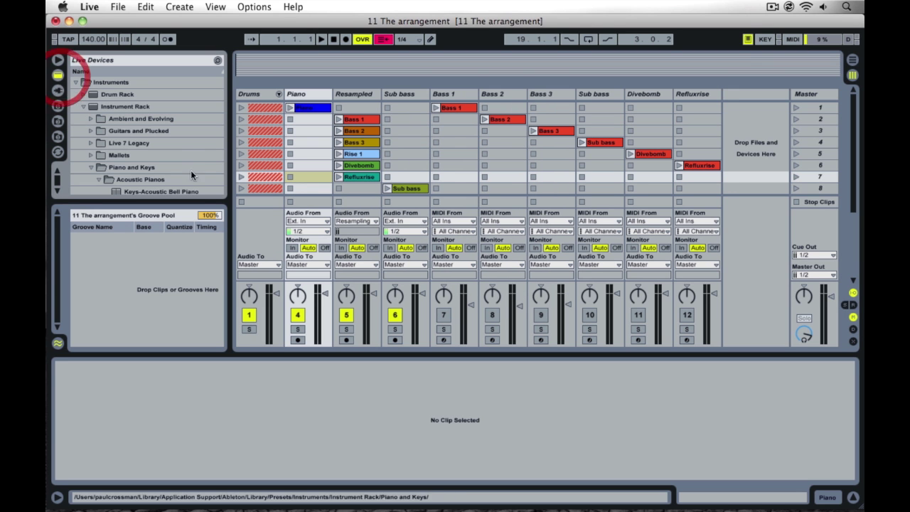
click(93, 168)
scroll(107, 157, down, 15)
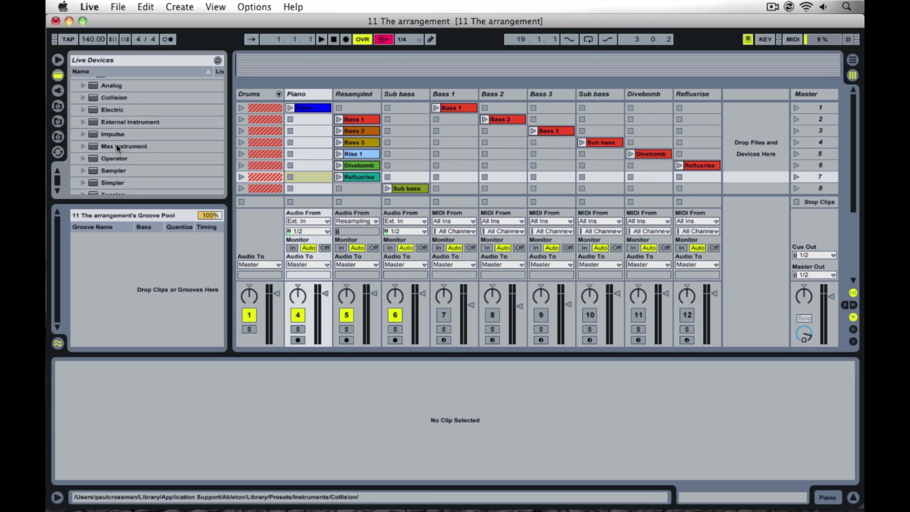
scroll(114, 139, down, 12)
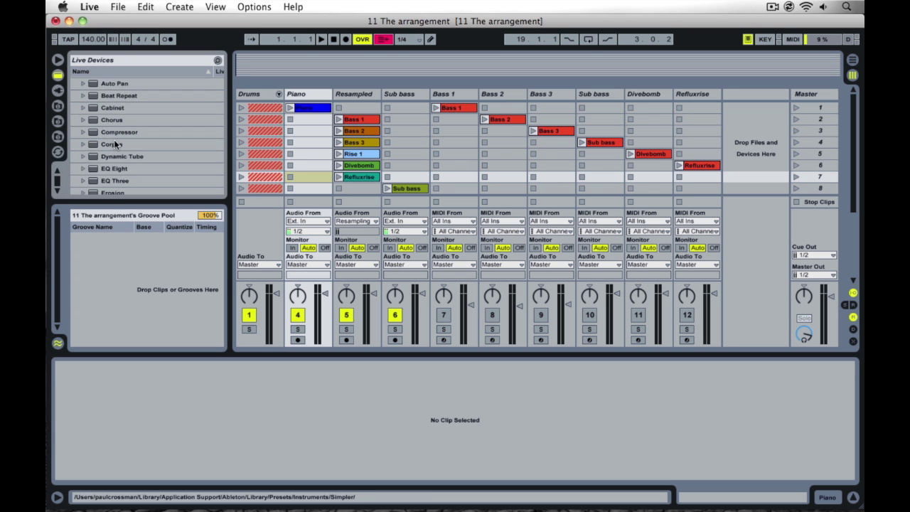
scroll(114, 139, down, 10)
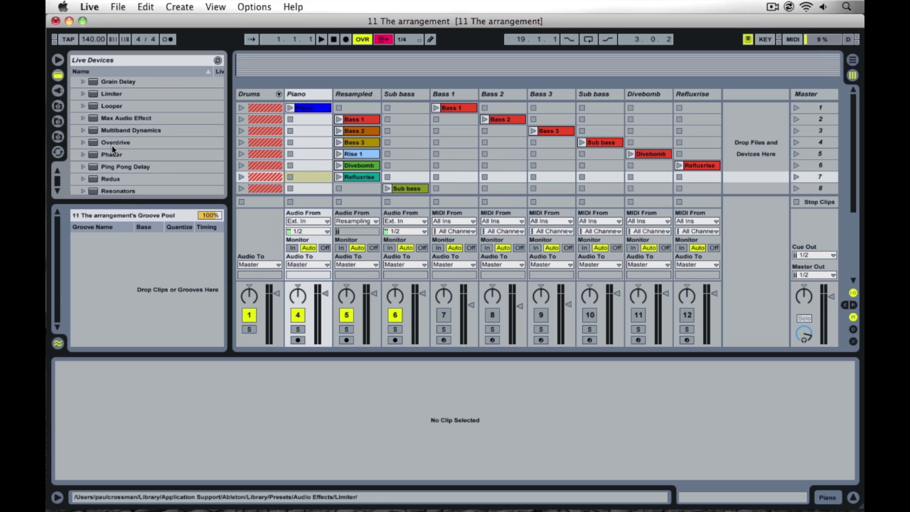
drag(114, 156, 322, 97)
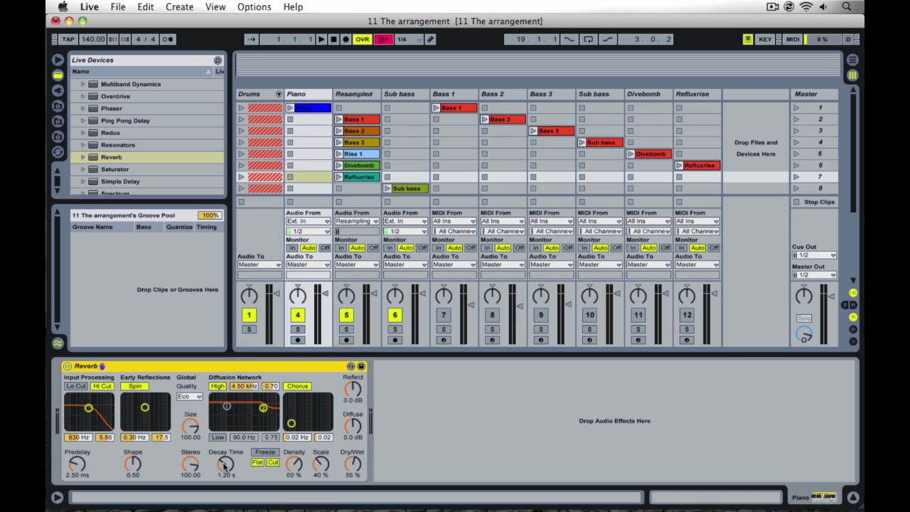
Map the Piano Reverb's Decay Time knob to MIDI CC 1 using MIDI Map Mode
right_click(225, 466)
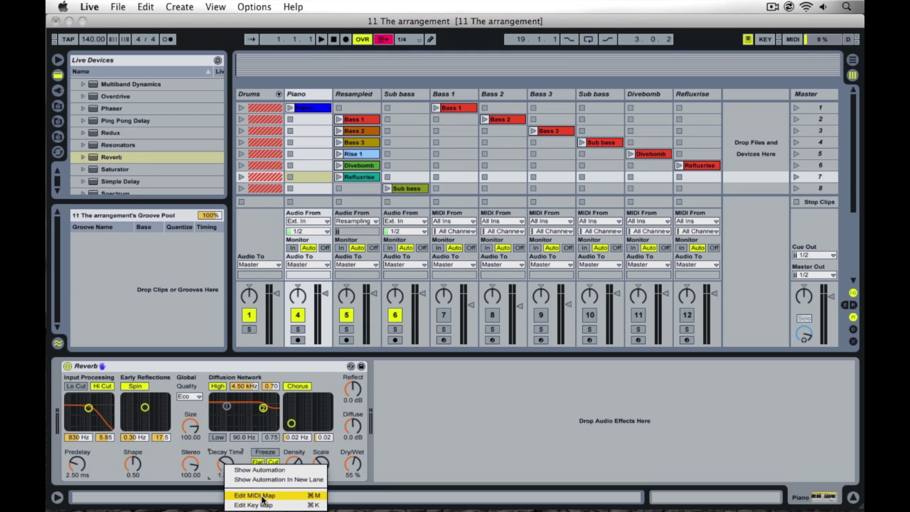
click(222, 458)
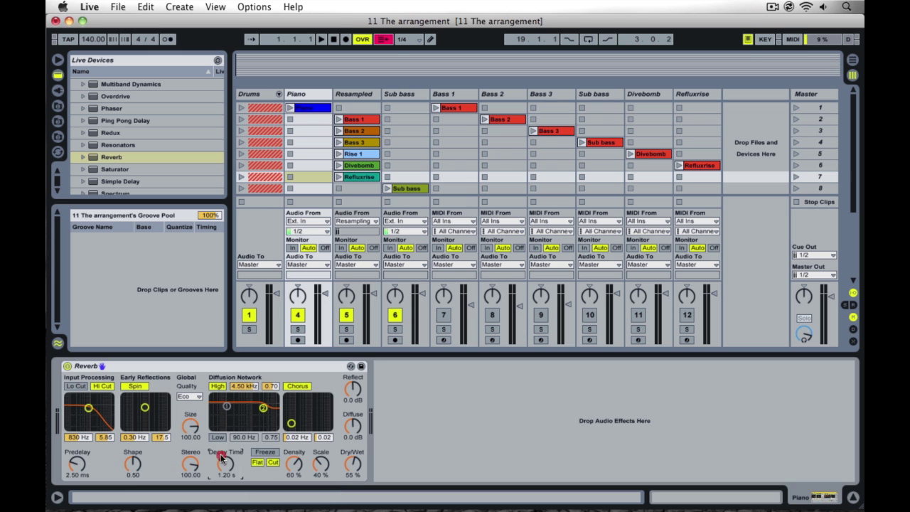
click(792, 40)
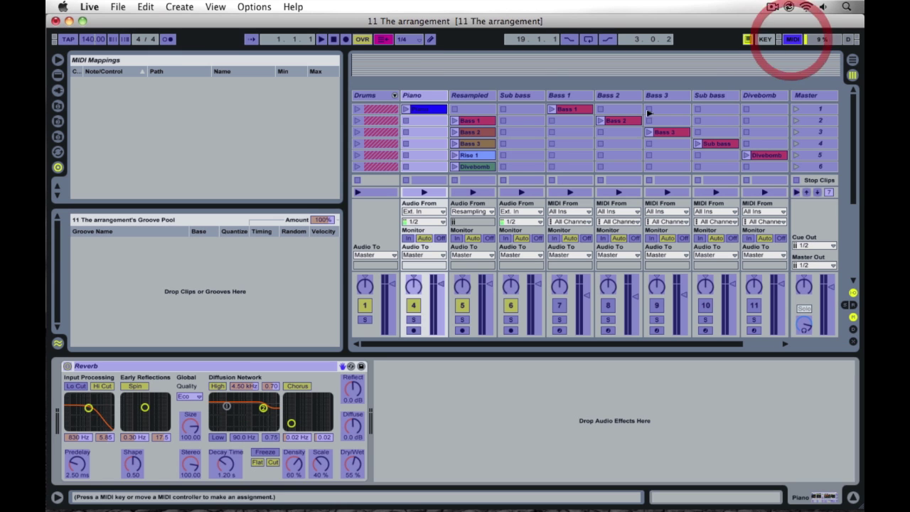
click(225, 464)
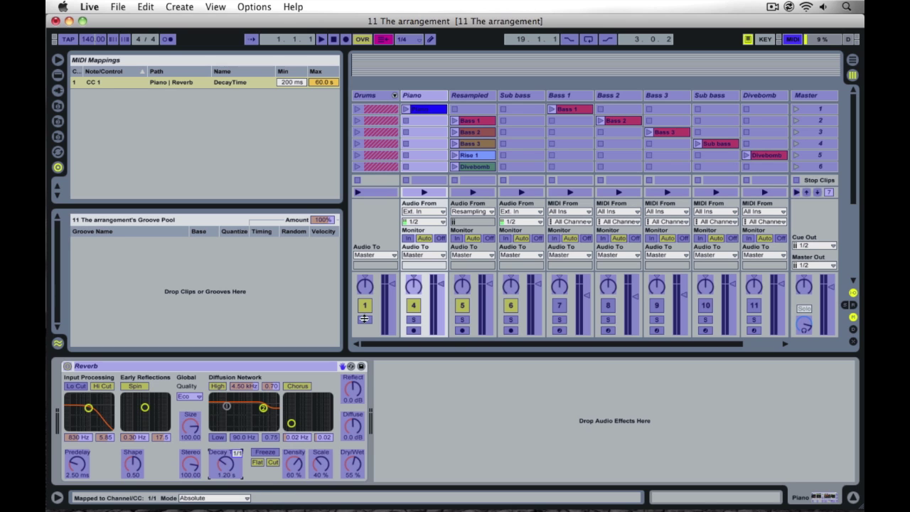
click(793, 39)
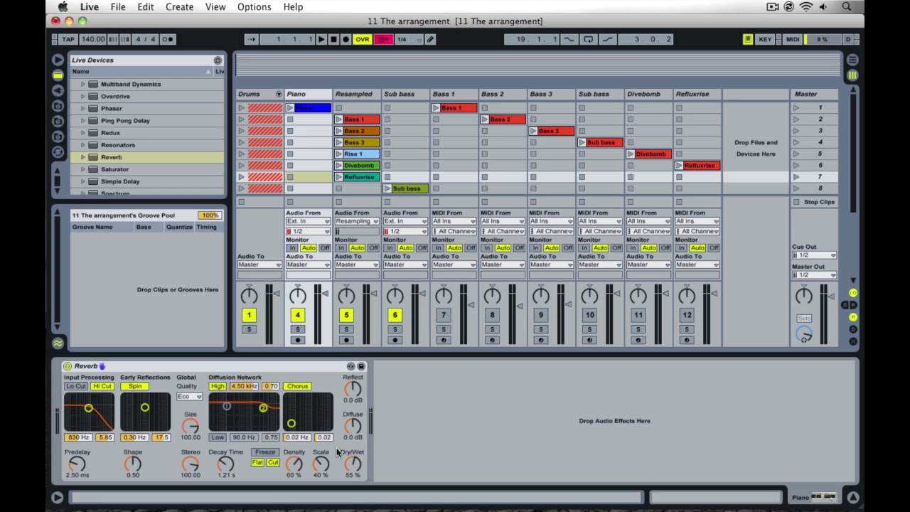
Record a short test pass, return playback to 1.1.1, and re-arm arrangement recording
click(346, 40)
click(321, 39)
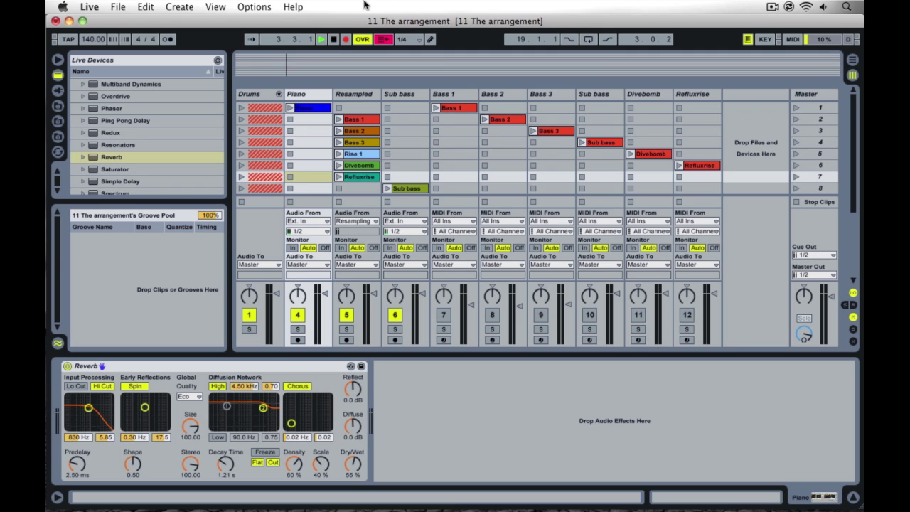
double_click(334, 39)
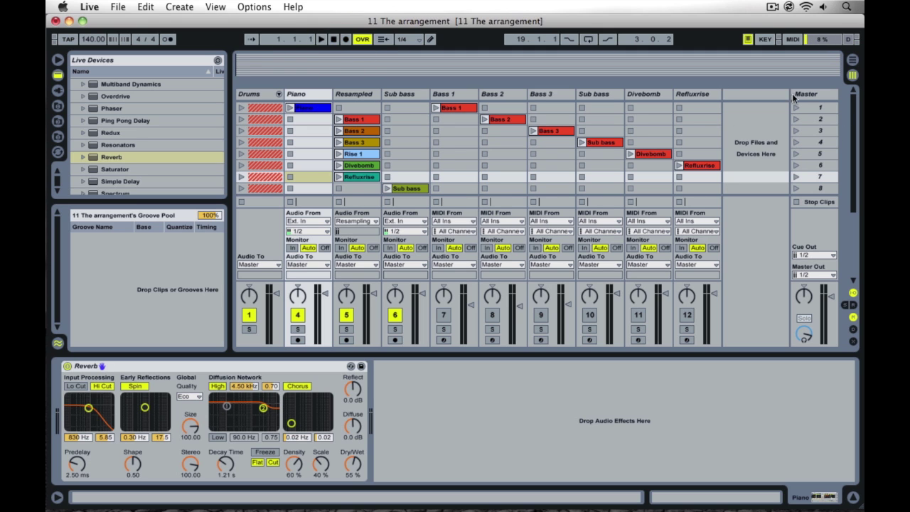
click(345, 40)
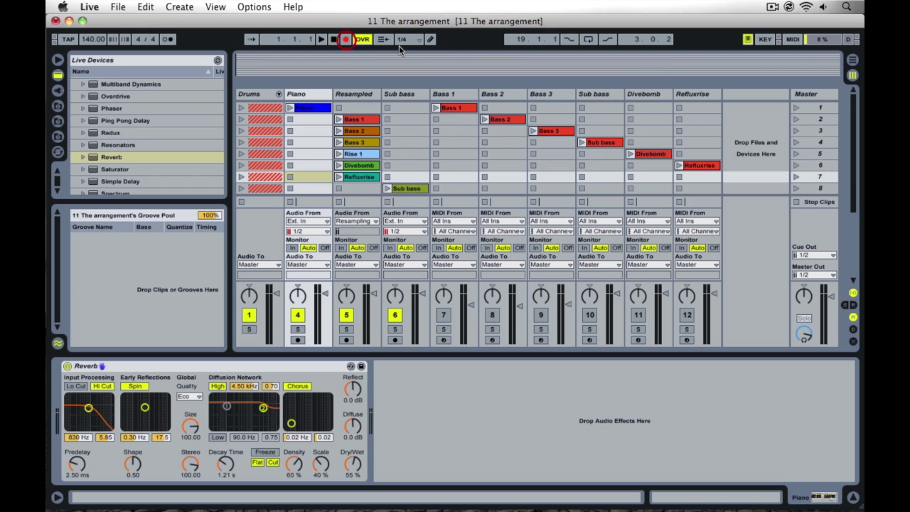
While recording, launch scene 1, then scenes 5, 4, 3, 2, 4, 5 and 6
click(795, 108)
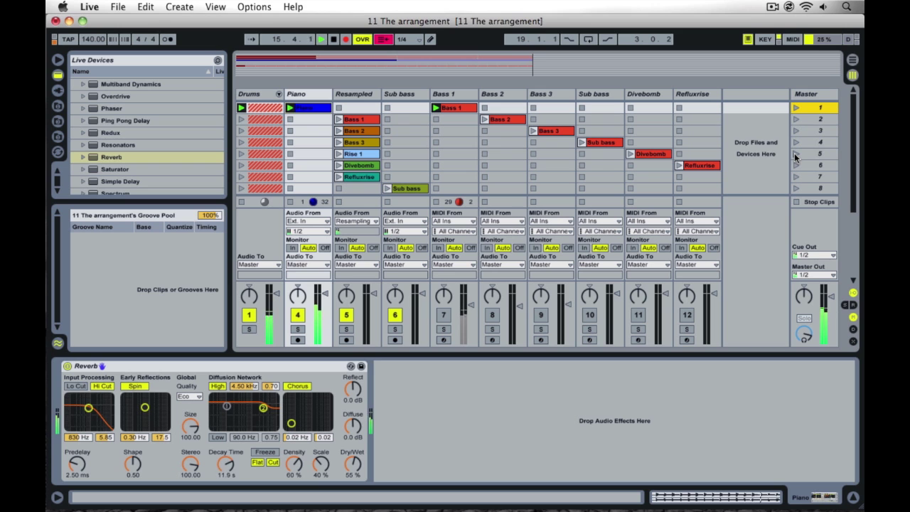
click(796, 154)
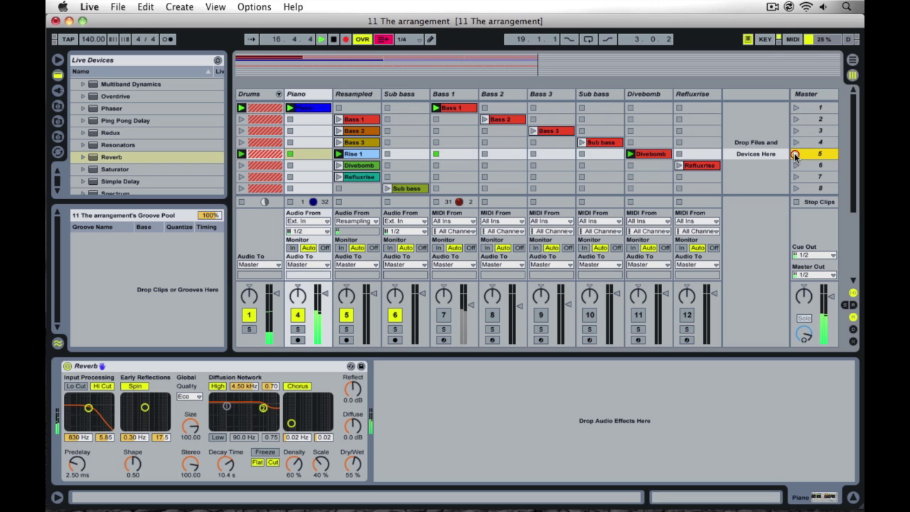
click(797, 143)
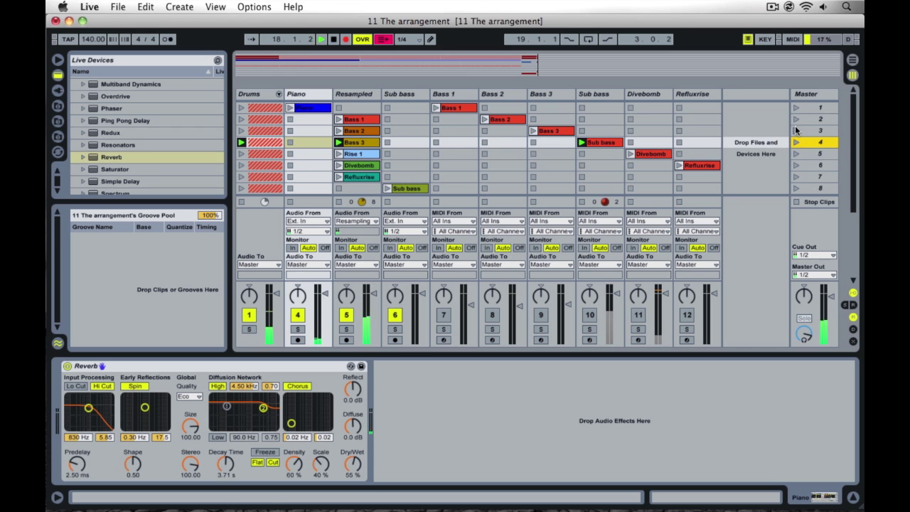
click(796, 131)
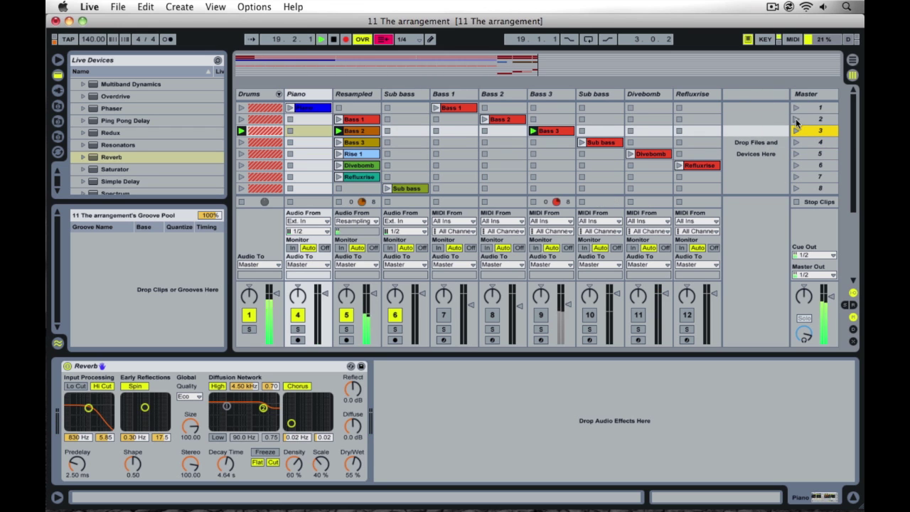
click(796, 119)
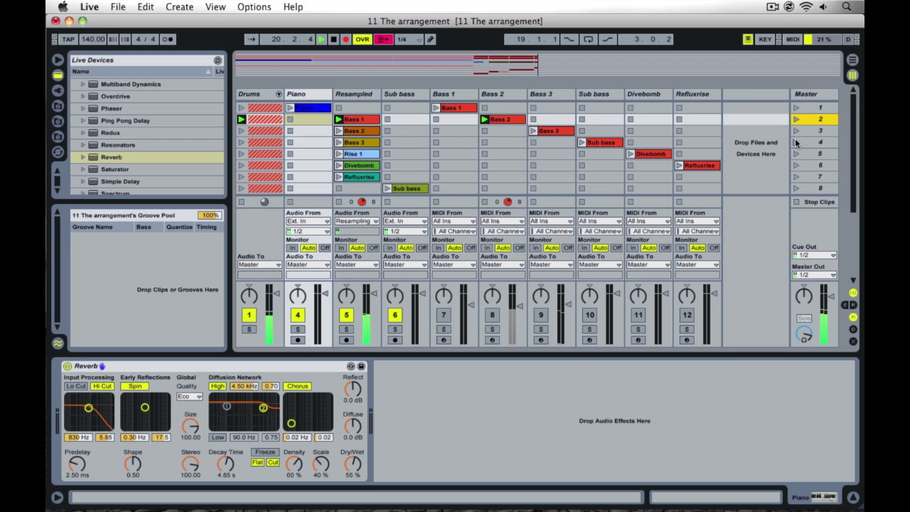
click(796, 142)
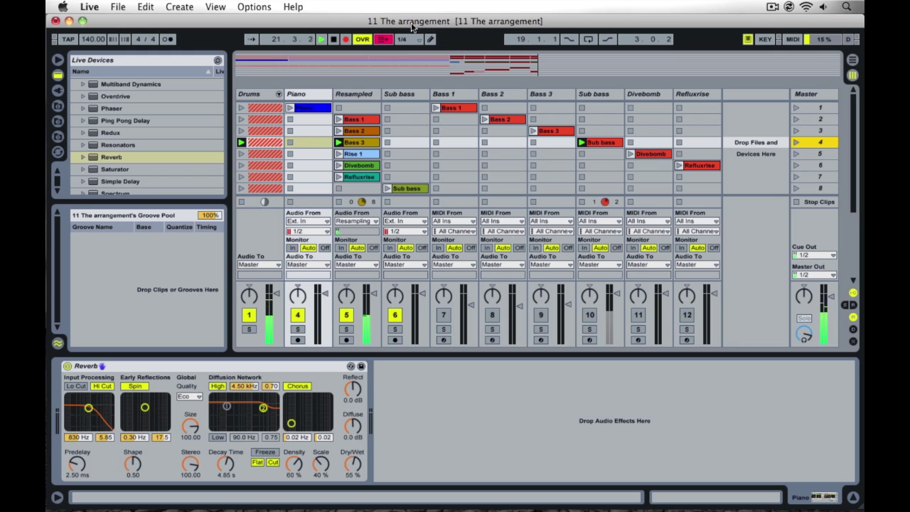
click(796, 154)
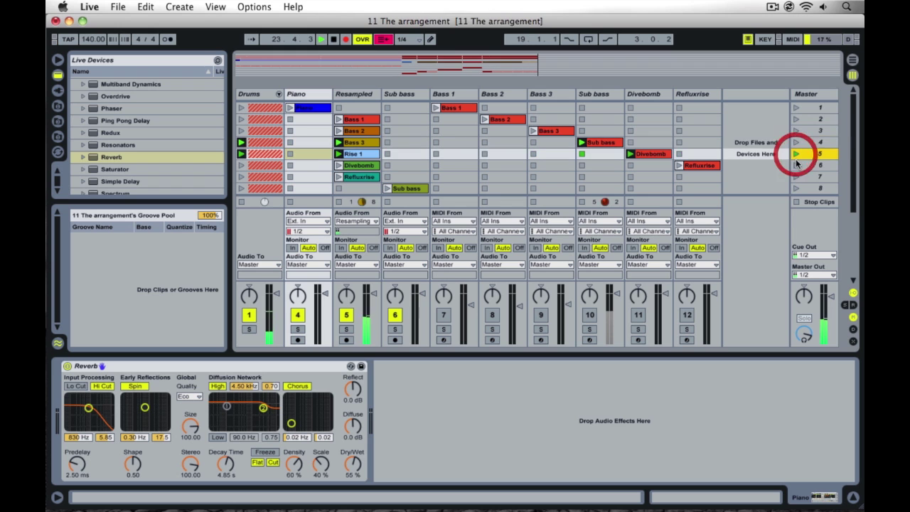
click(797, 165)
Keep switching among scenes 4, 3, 2, 5, 3 and 6, ending on scene 4
click(796, 142)
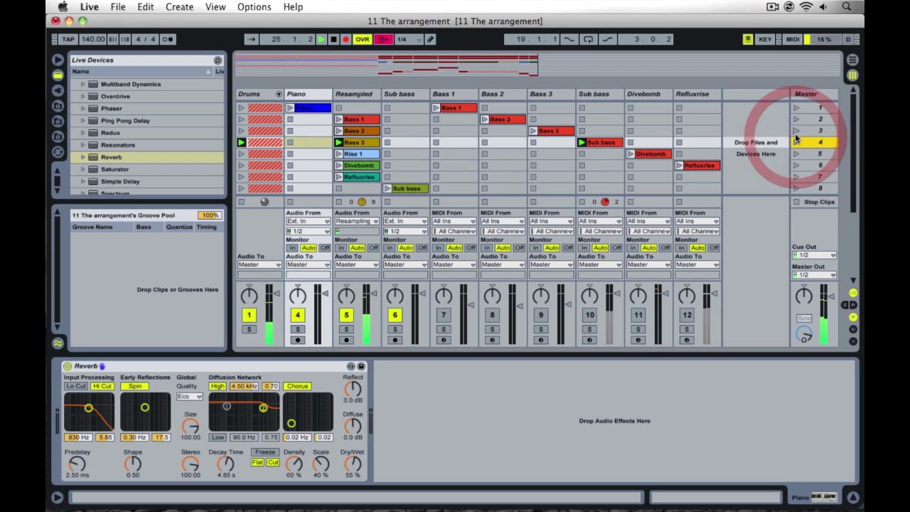
click(797, 131)
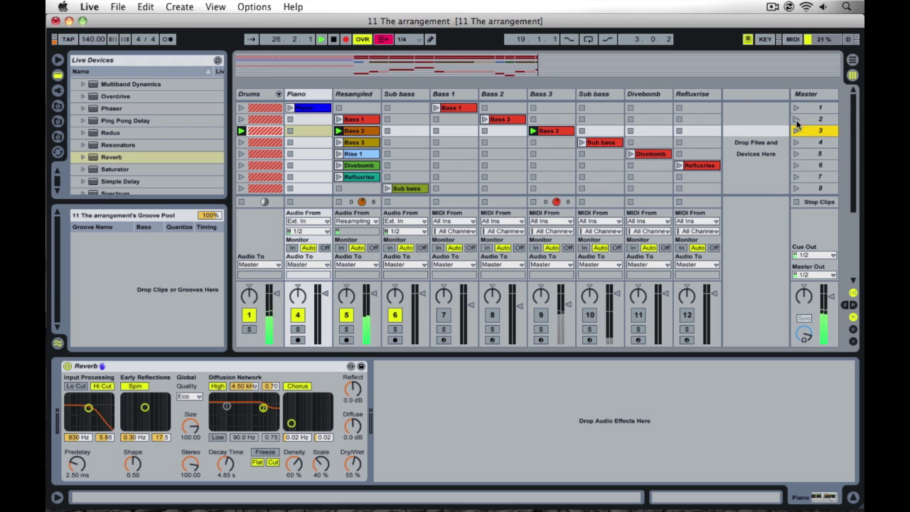
click(797, 119)
click(797, 153)
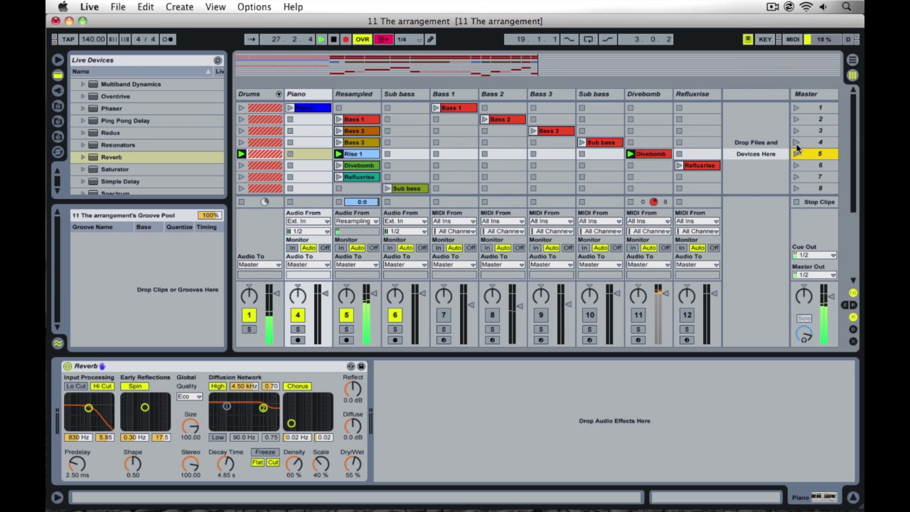
click(796, 142)
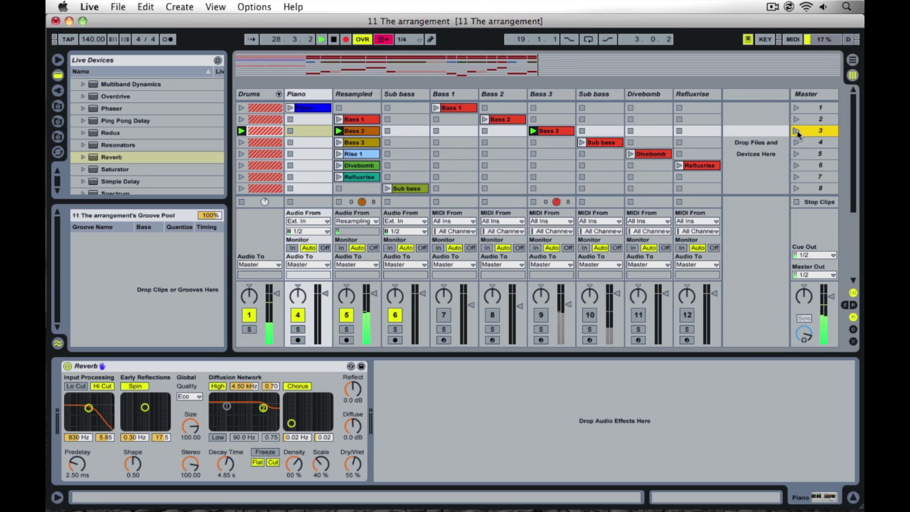
click(796, 142)
click(796, 165)
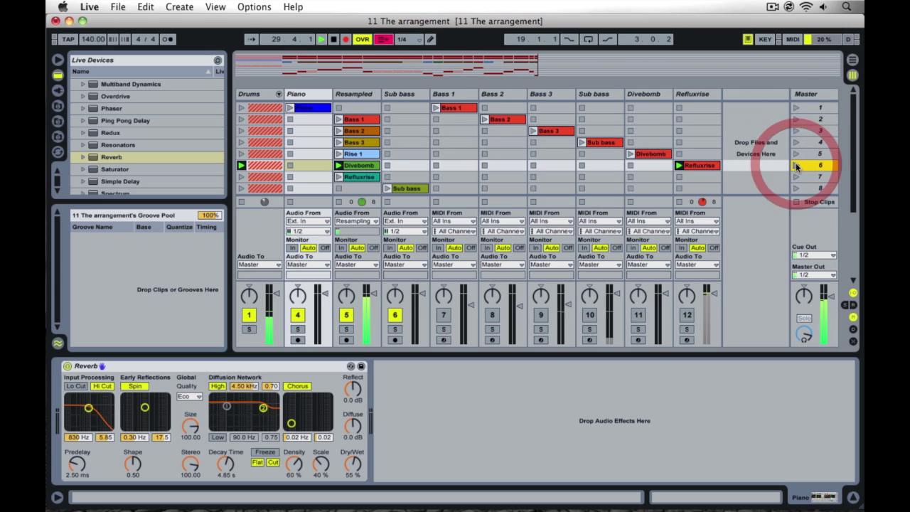
click(796, 143)
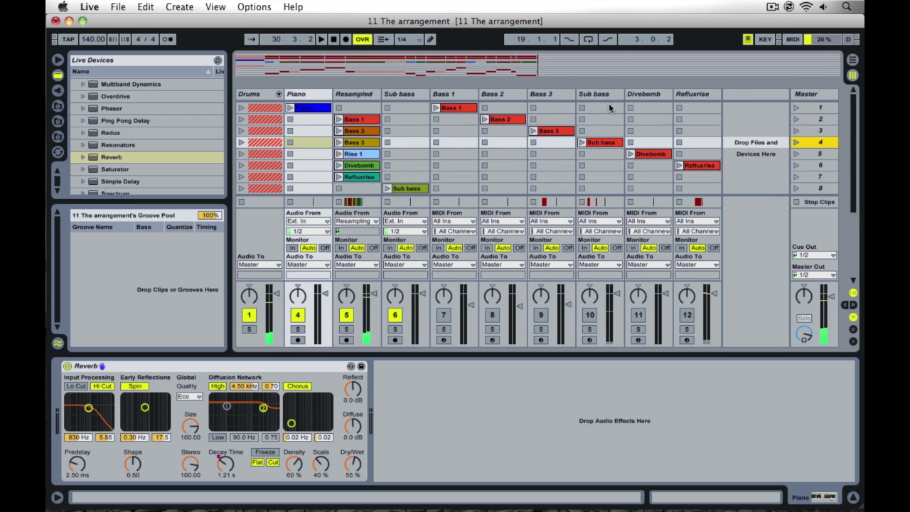
Zoom the arrangement onto the recorded bars, unfold Piano and Resampled lanes, and return to 1.1.1
key(Tab)
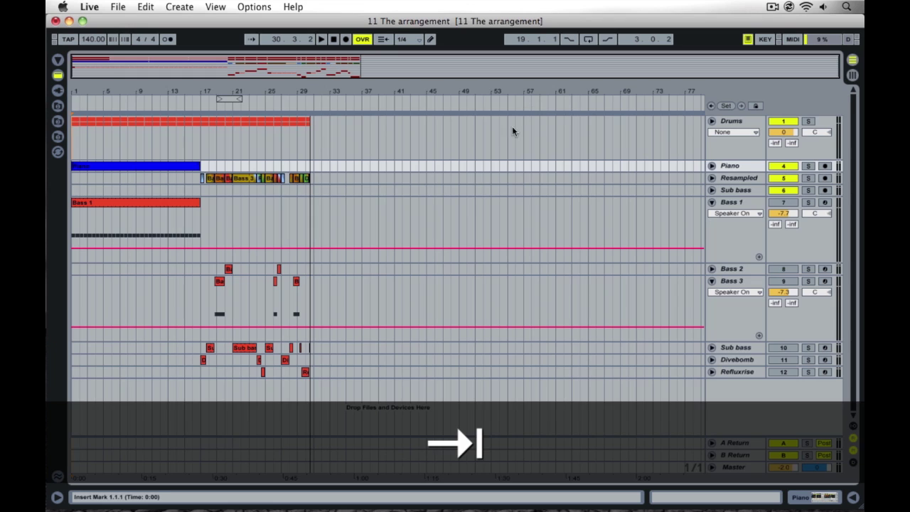
mouse_move(223, 96)
mouse_down()
mouse_move(224, 171)
mouse_move(223, 99)
mouse_up()
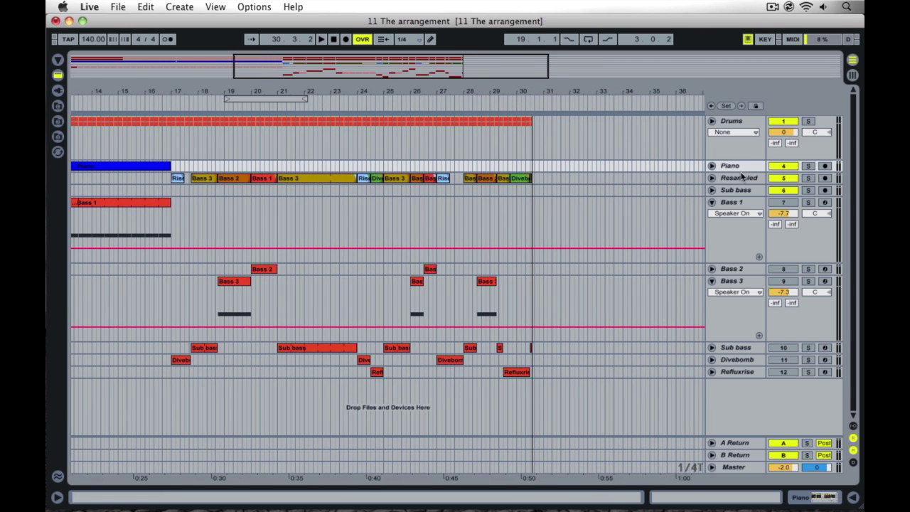
key(Right)
click(731, 190)
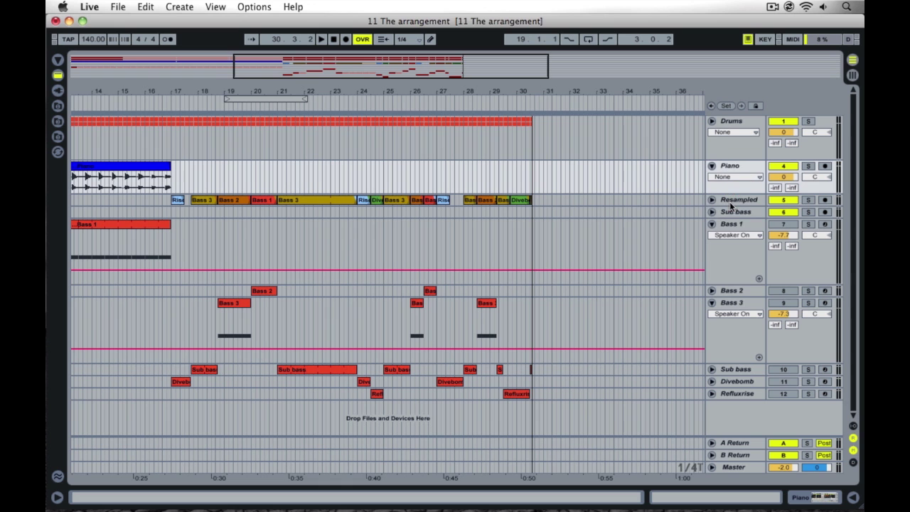
key(Right)
drag(718, 259, 713, 272)
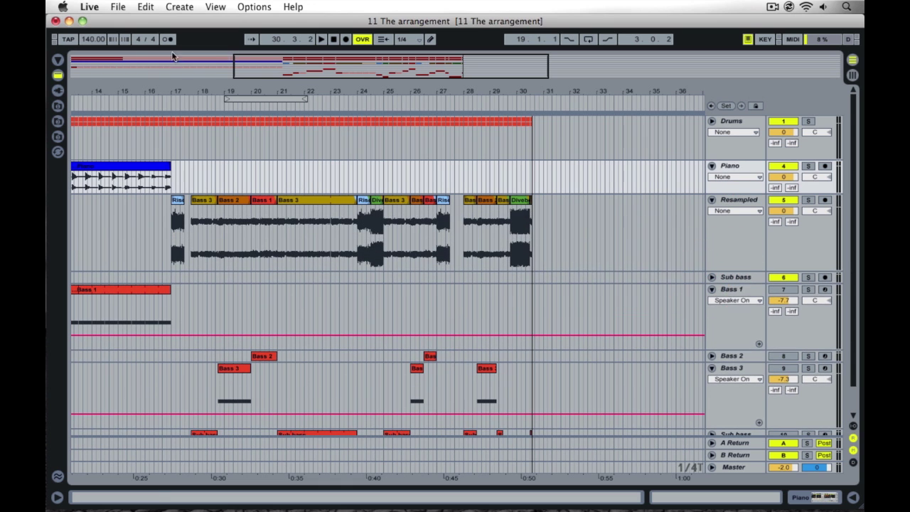
drag(196, 84, 198, 102)
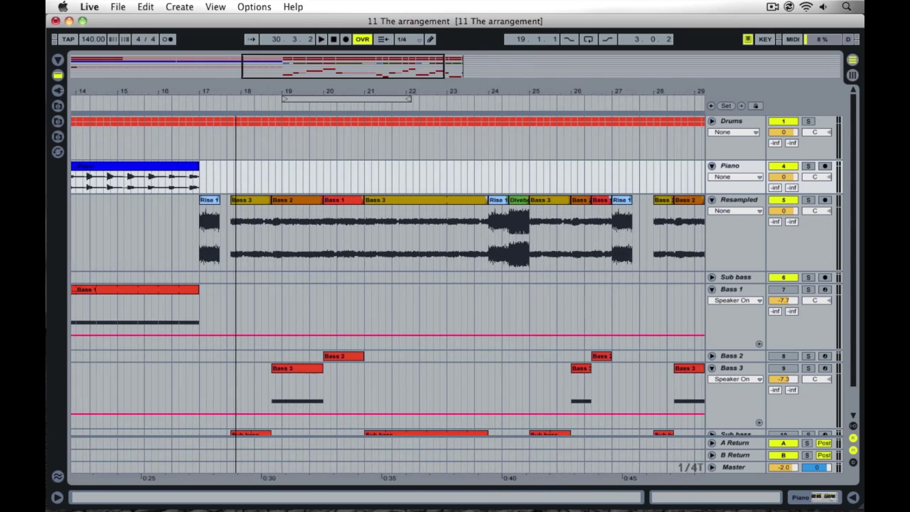
click(339, 44)
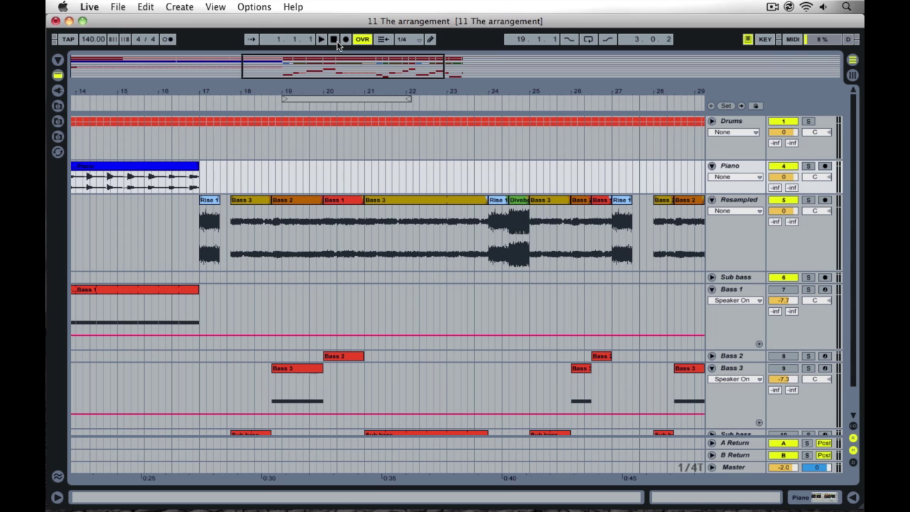